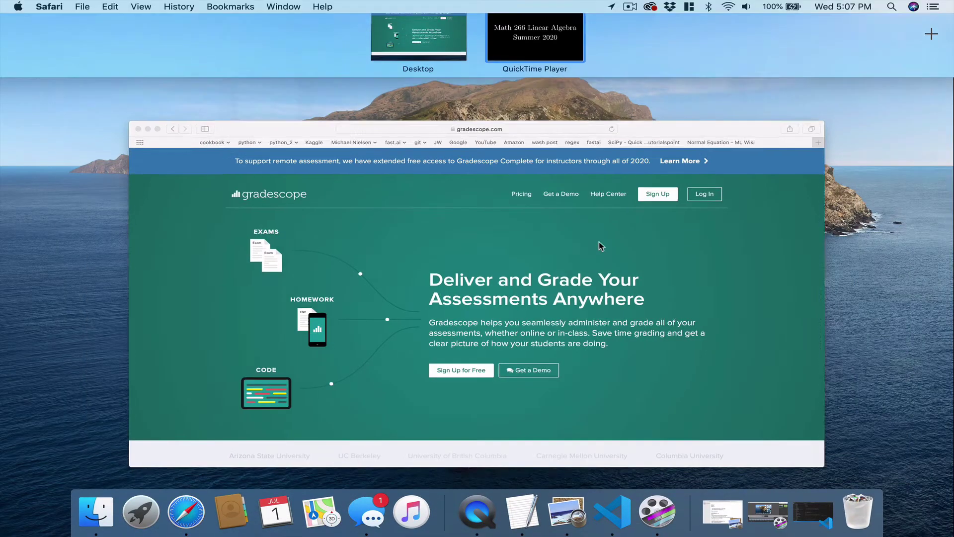
Review the code, comments and Figure 2 pages of project#1.pdf in Preview, then return to Safari.
{"action": "left_click", "coordinate": [567, 512]}
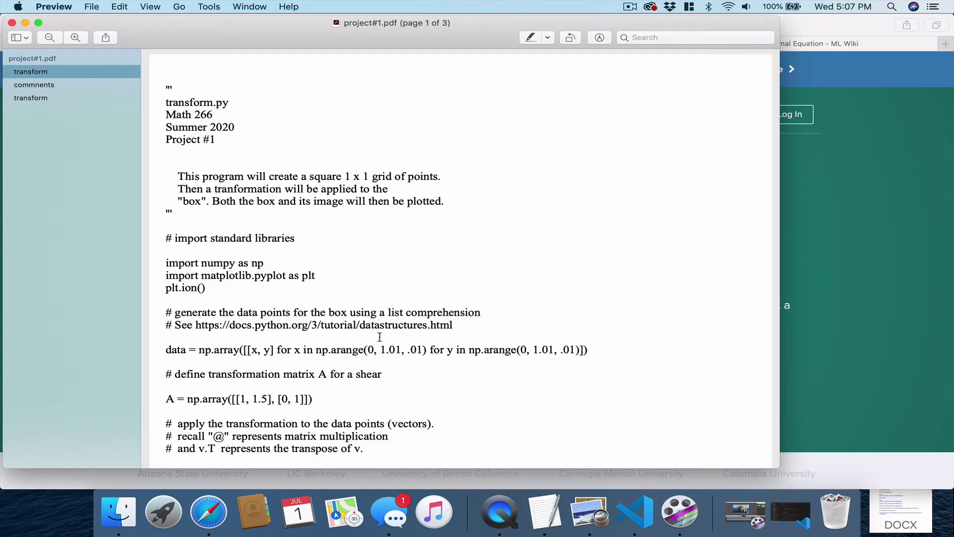
{"action": "scroll", "coordinate": [373, 245], "scroll_direction": "down", "scroll_amount": 10}
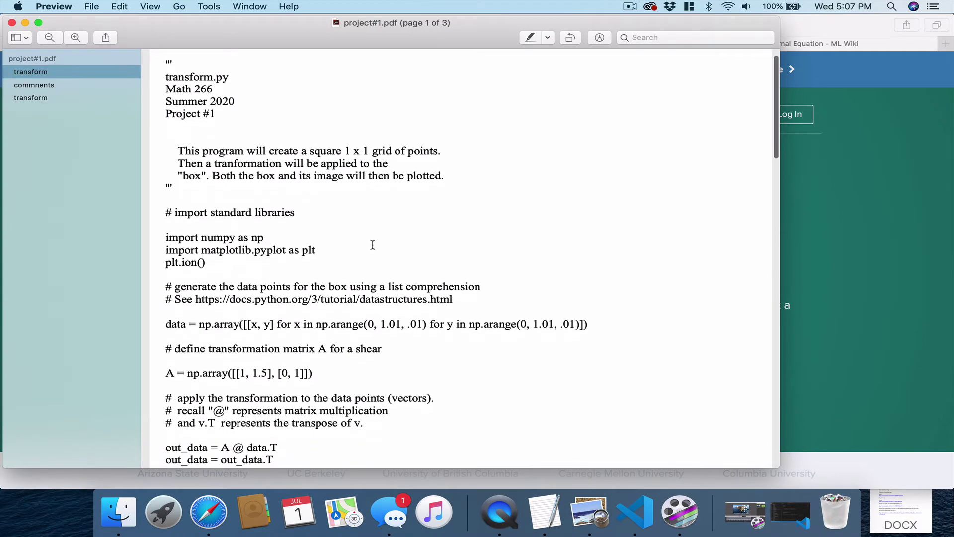
{"action": "scroll", "coordinate": [372, 245], "scroll_direction": "down", "scroll_amount": 15}
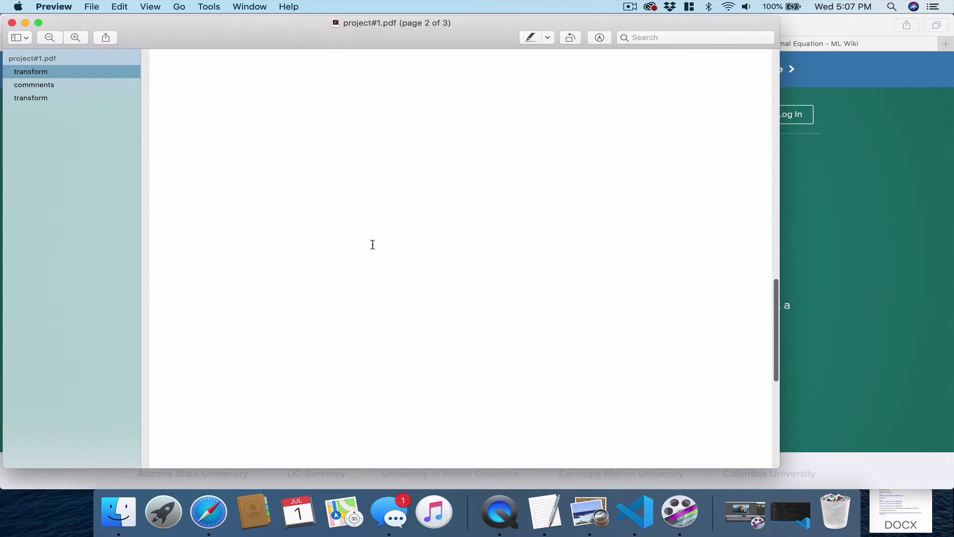
{"action": "scroll", "coordinate": [372, 244], "scroll_direction": "down", "scroll_amount": 10}
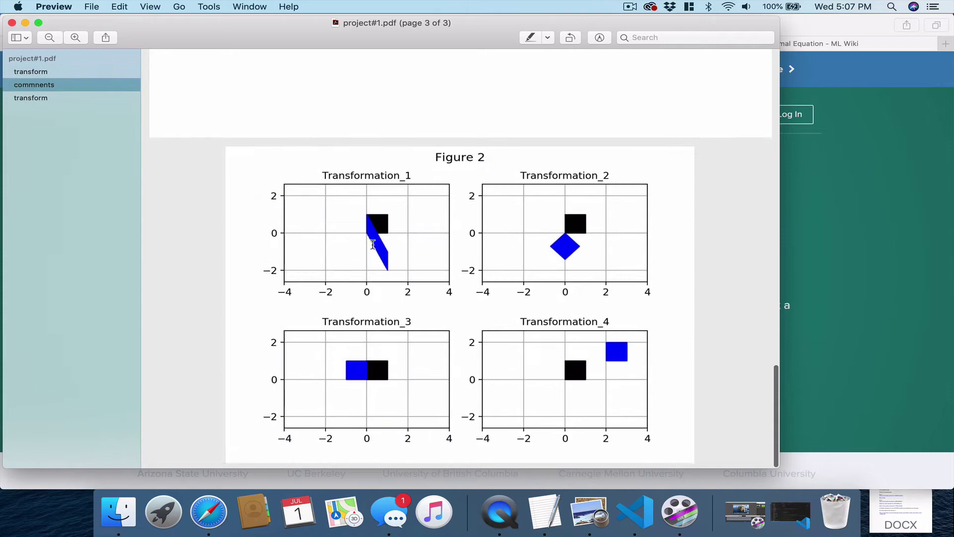
{"action": "scroll", "coordinate": [372, 245], "scroll_direction": "up", "scroll_amount": 10}
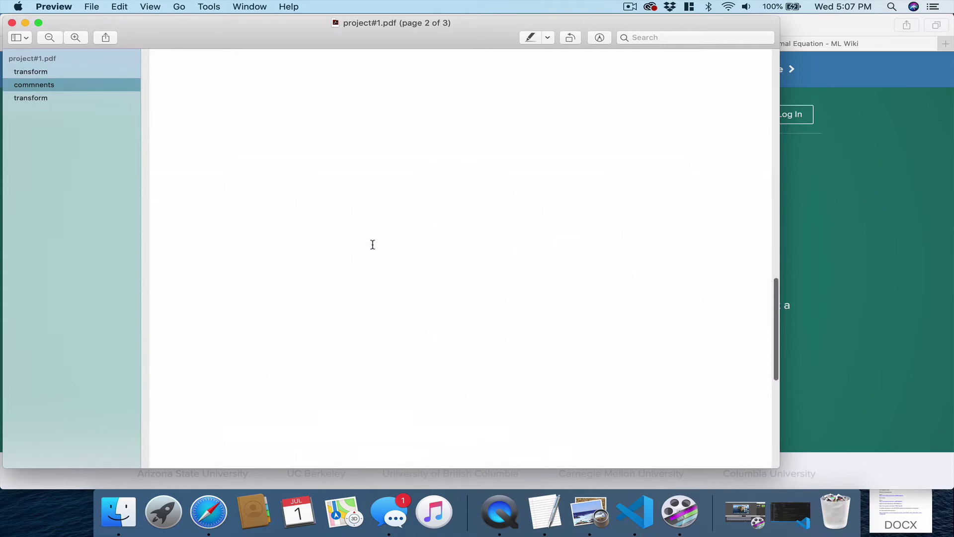
{"action": "scroll", "coordinate": [373, 244], "scroll_direction": "up", "scroll_amount": 15}
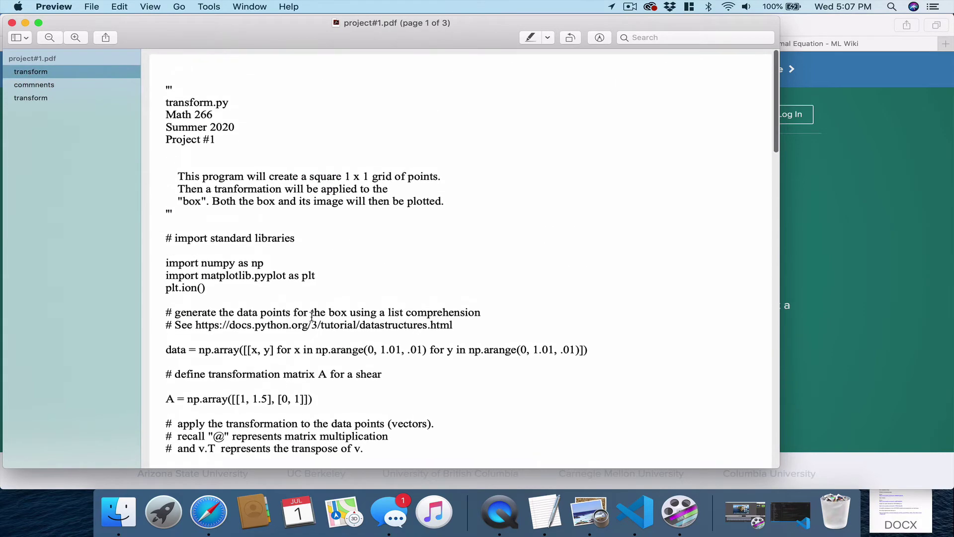
{"action": "scroll", "coordinate": [329, 307], "scroll_direction": "down", "scroll_amount": 15}
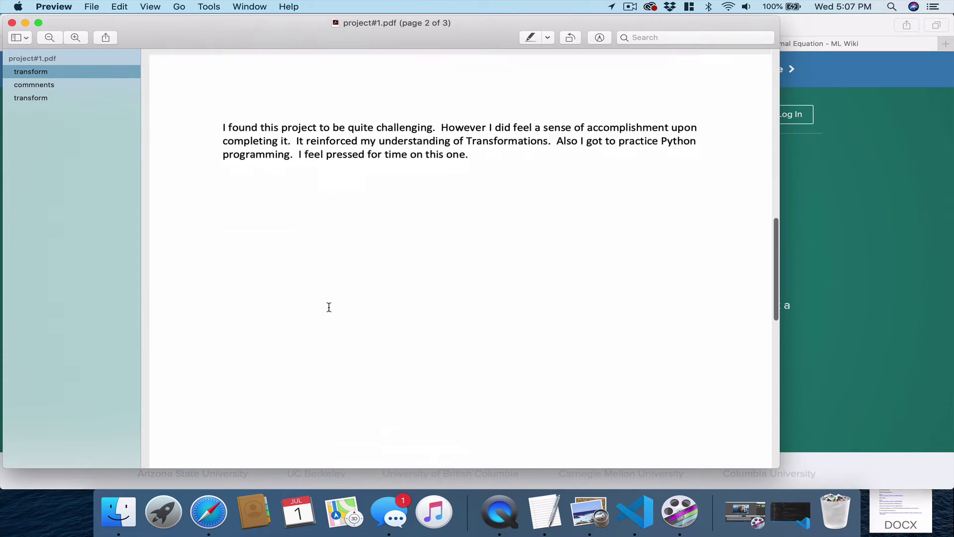
{"action": "scroll", "coordinate": [329, 306], "scroll_direction": "down", "scroll_amount": 10}
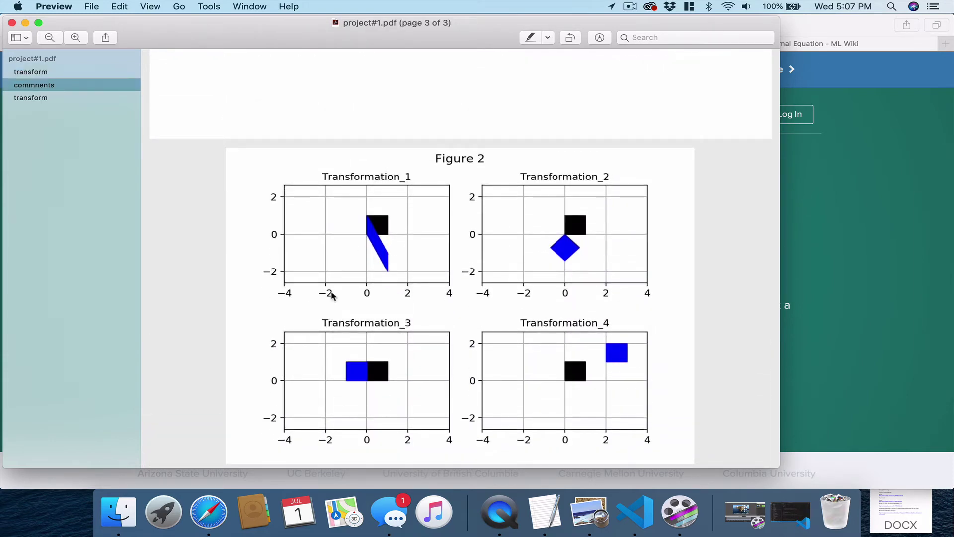
{"action": "scroll", "coordinate": [331, 293], "scroll_direction": "up", "scroll_amount": 10}
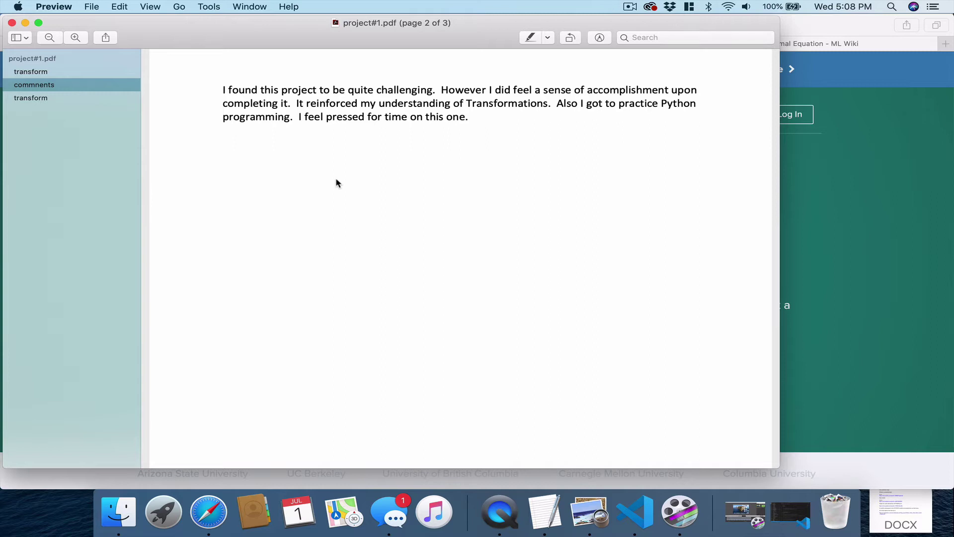
{"action": "scroll", "coordinate": [336, 183], "scroll_direction": "up", "scroll_amount": 8}
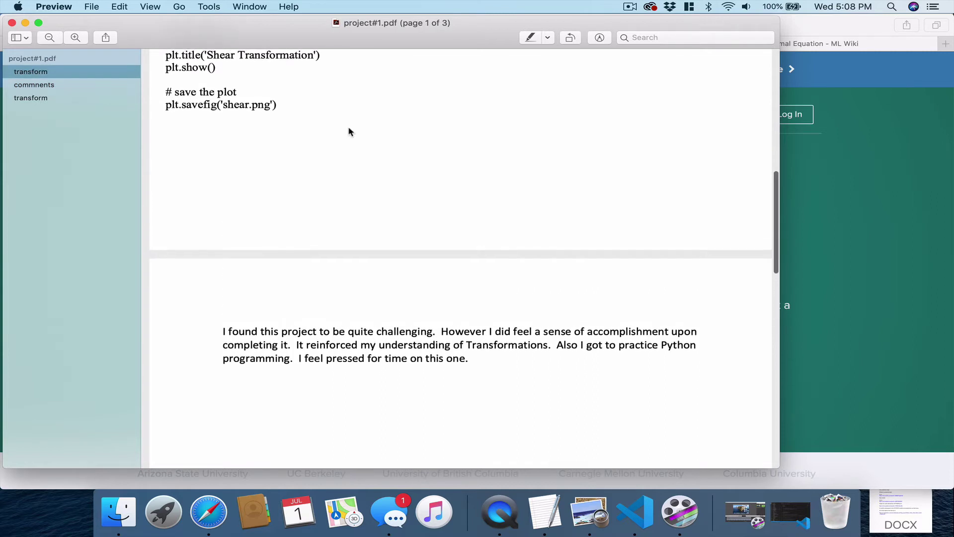
{"action": "scroll", "coordinate": [350, 132], "scroll_direction": "up", "scroll_amount": 3}
{"action": "scroll", "coordinate": [354, 287], "scroll_direction": "down", "scroll_amount": 12}
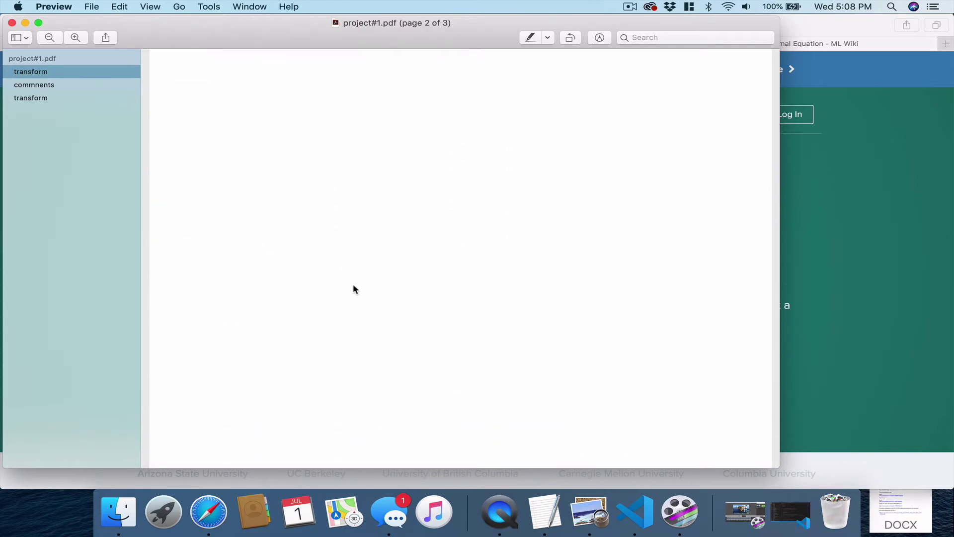
{"action": "scroll", "coordinate": [354, 287], "scroll_direction": "up", "scroll_amount": 15}
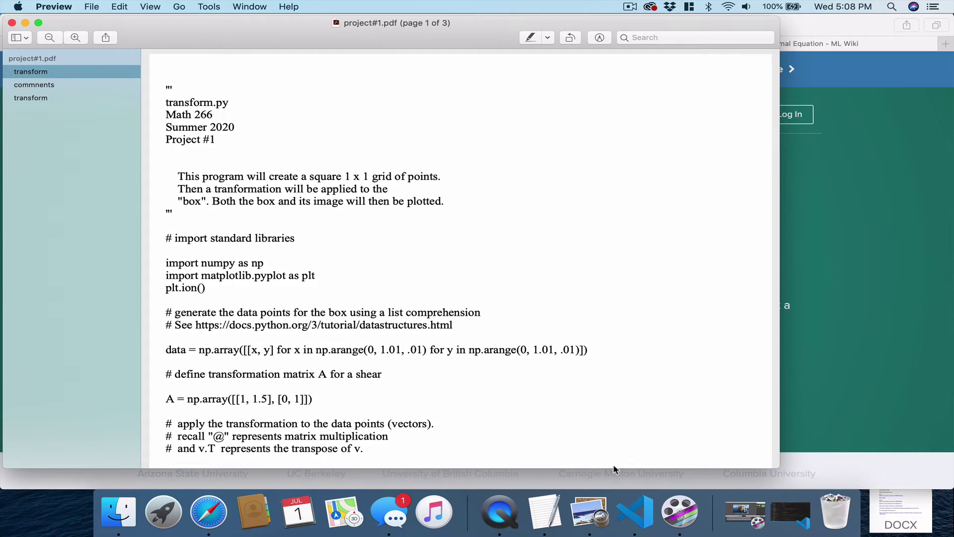
{"action": "left_click", "coordinate": [221, 515]}
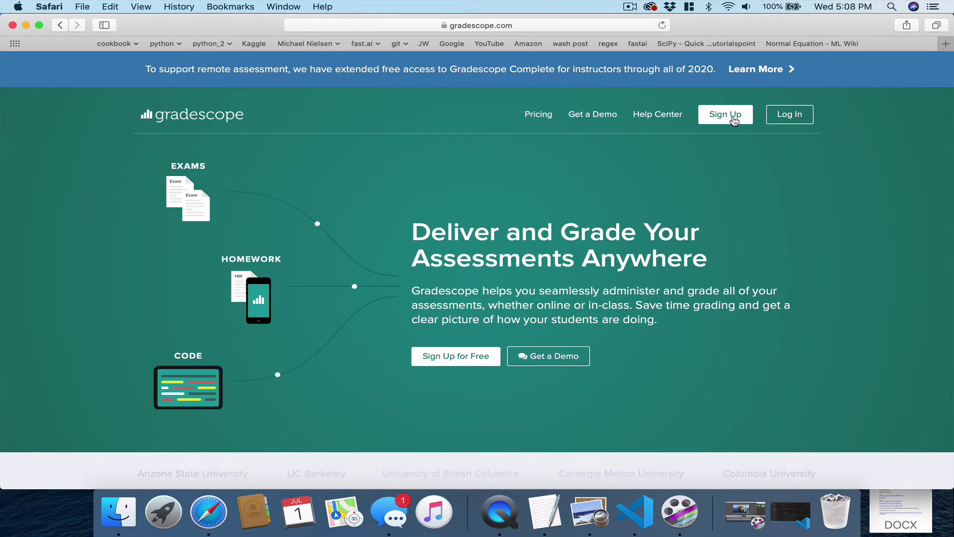
Log into Gradescope with the saved account email and password.
{"action": "left_click", "coordinate": [786, 117]}
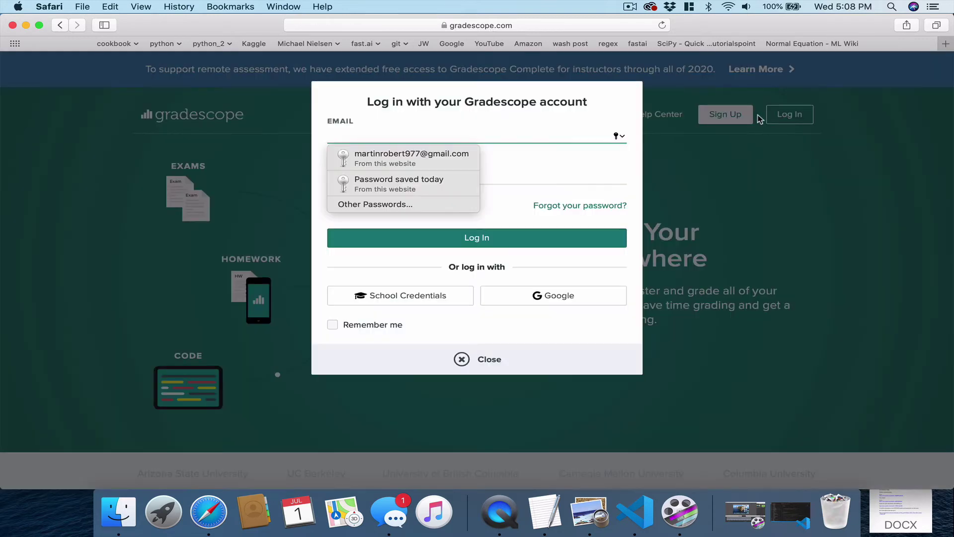
{"action": "left_click", "coordinate": [430, 157]}
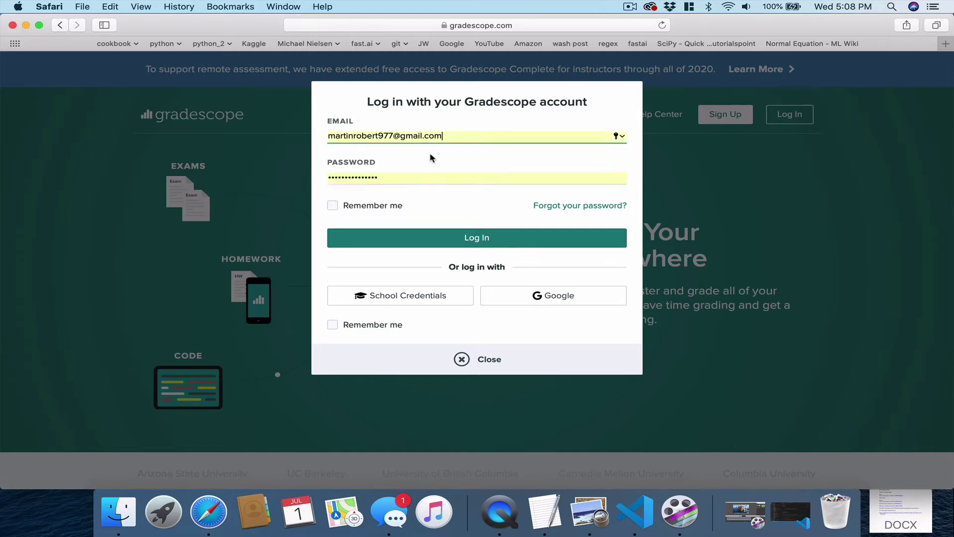
{"action": "left_click", "coordinate": [477, 239]}
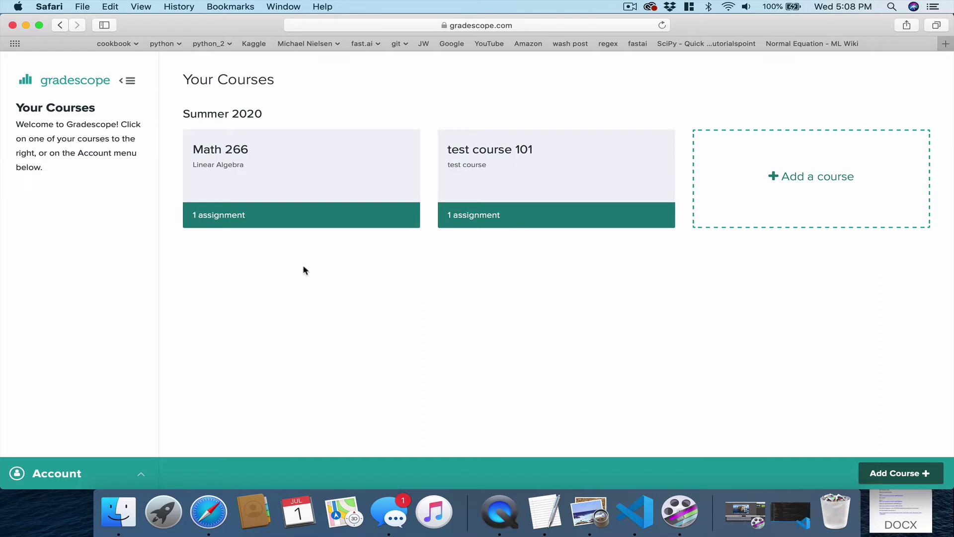
Open the Math 266 course and its Python Project #1 submission.
{"action": "left_click", "coordinate": [230, 153]}
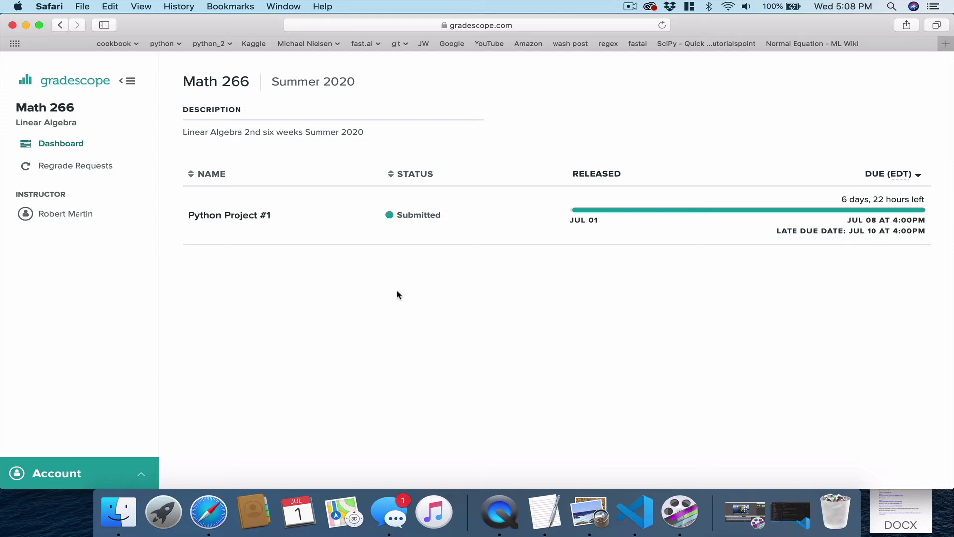
{"action": "left_click", "coordinate": [225, 217]}
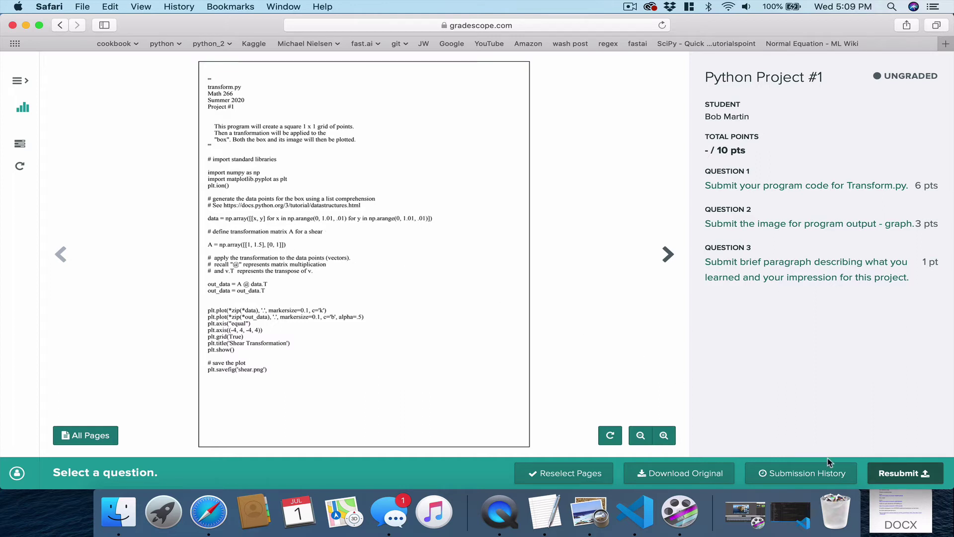
Resubmit Python Project #1 as a PDF, uploading project#1.pdf from the Desktop.
{"action": "left_click", "coordinate": [893, 476]}
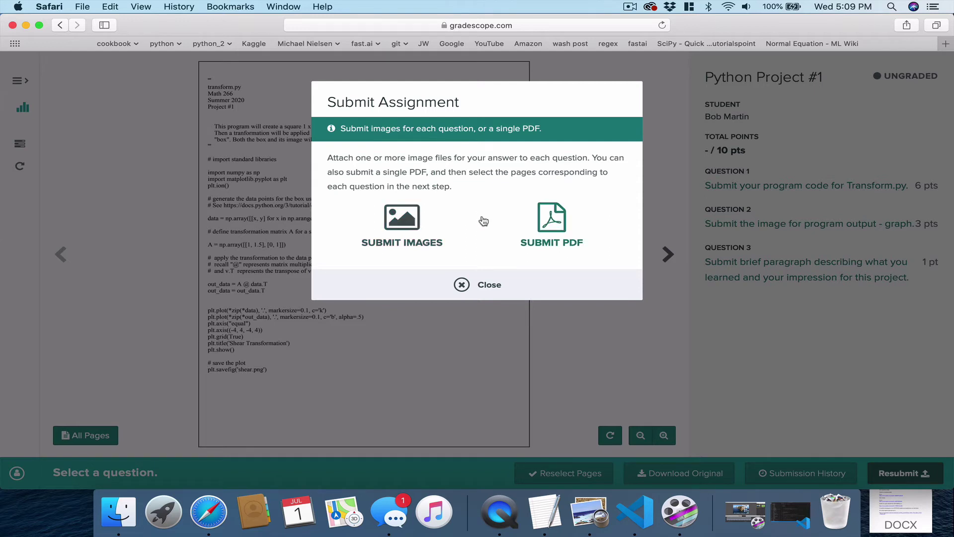
{"action": "left_click", "coordinate": [549, 227]}
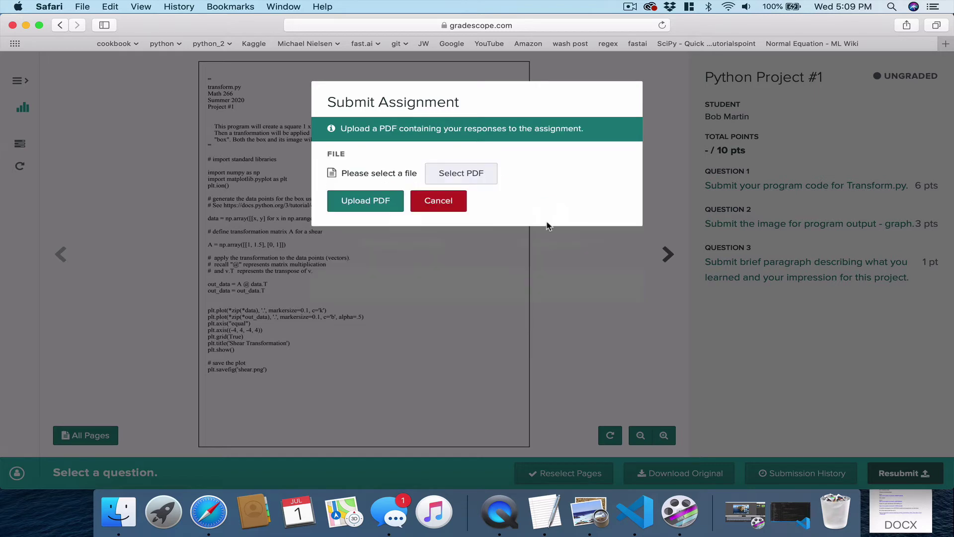
{"action": "left_click", "coordinate": [465, 174]}
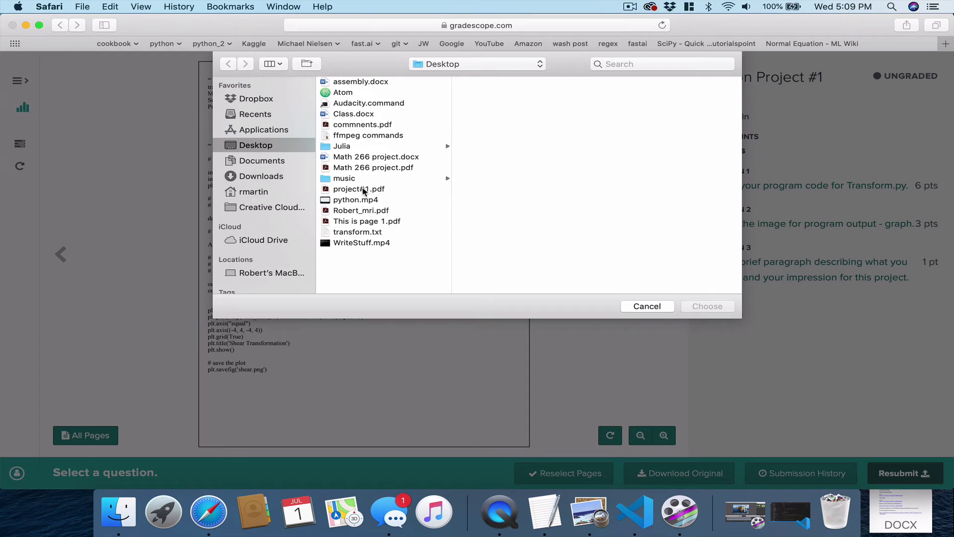
{"action": "left_click", "coordinate": [364, 190]}
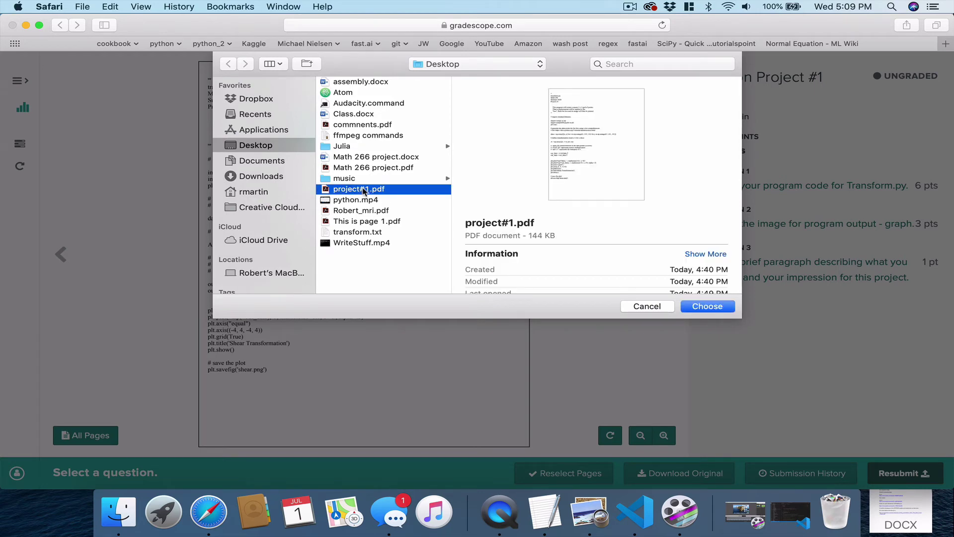
{"action": "left_click", "coordinate": [703, 307]}
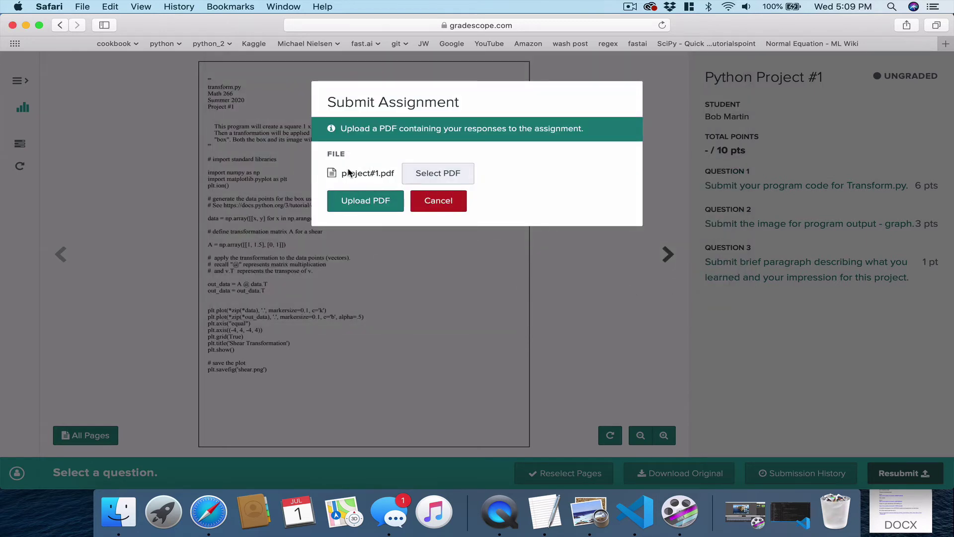
{"action": "left_click", "coordinate": [367, 201]}
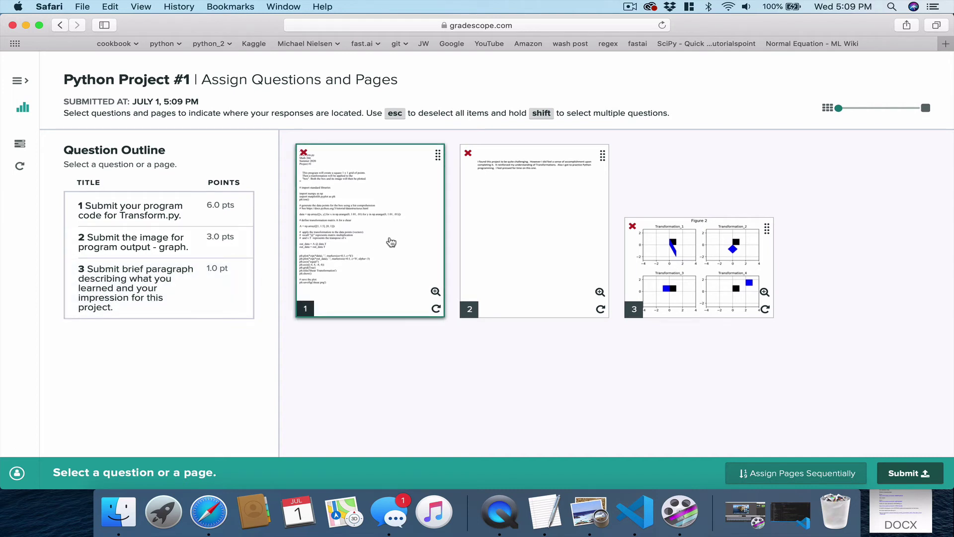
Assign page 1, containing the Transform.py code, to question 1.
{"action": "left_click", "coordinate": [391, 242]}
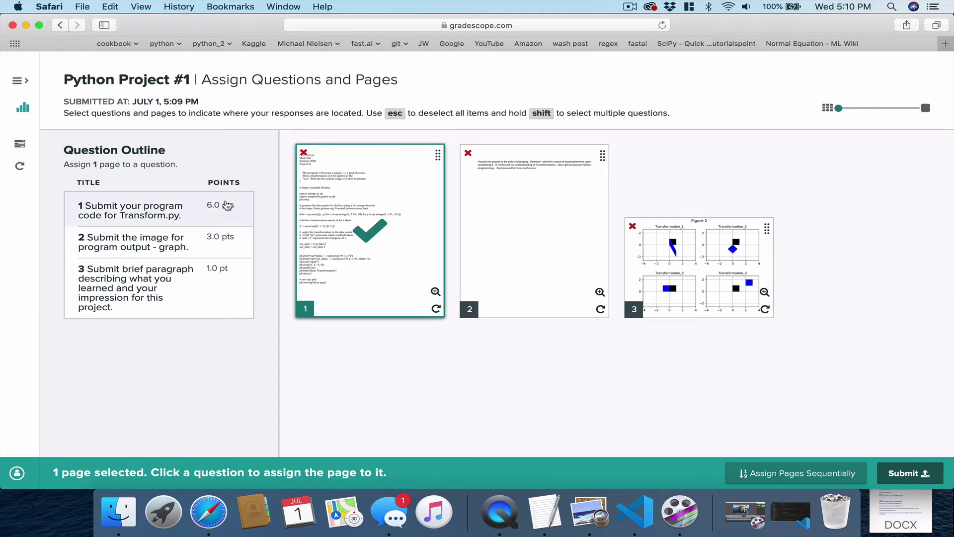
{"action": "left_click", "coordinate": [201, 217]}
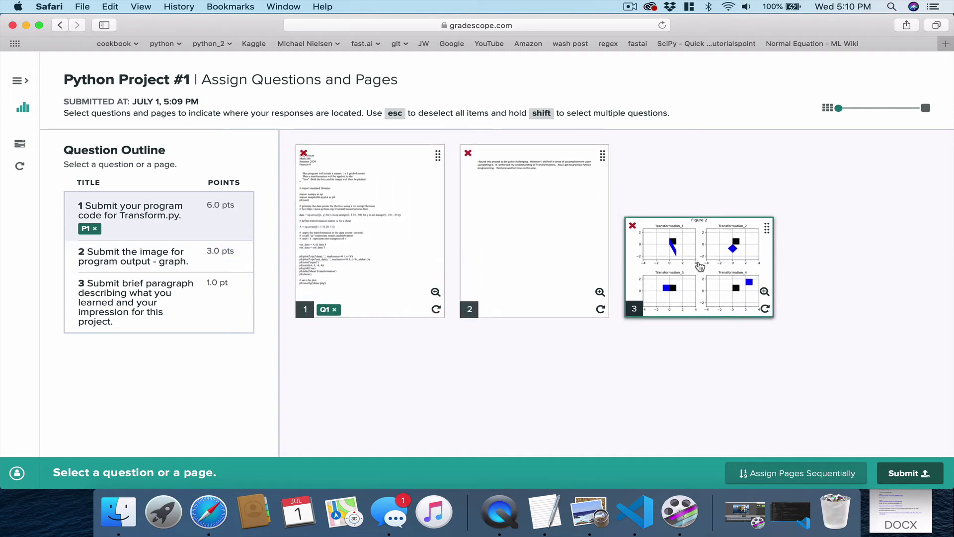
Assign page 3 (graphs) to question 2 and page 2 (paragraph) to question 3.
{"action": "left_click", "coordinate": [700, 267]}
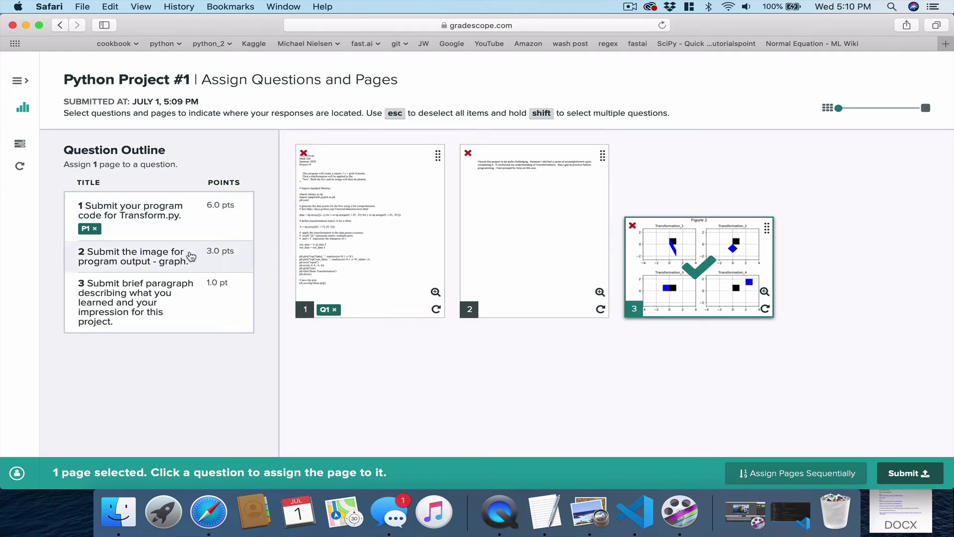
{"action": "left_click", "coordinate": [191, 256]}
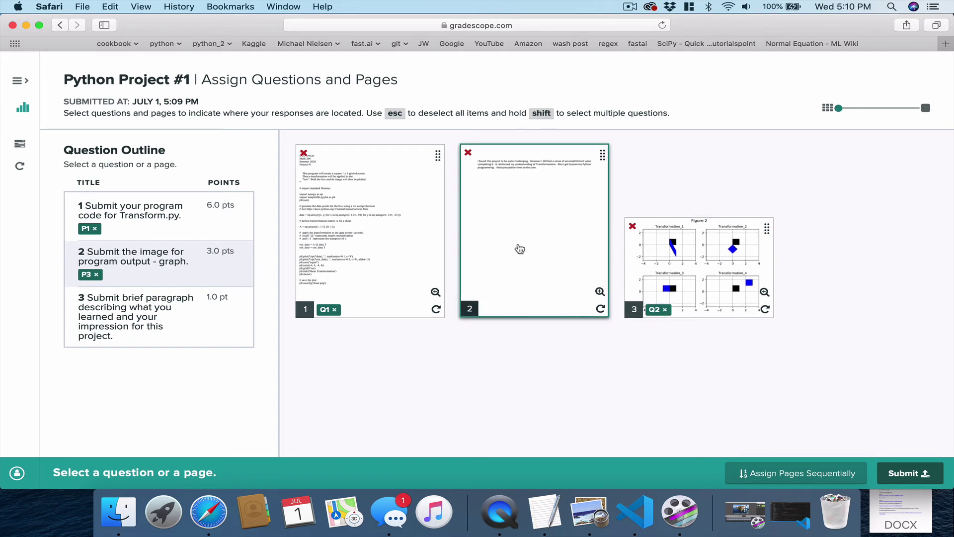
{"action": "left_click", "coordinate": [519, 249]}
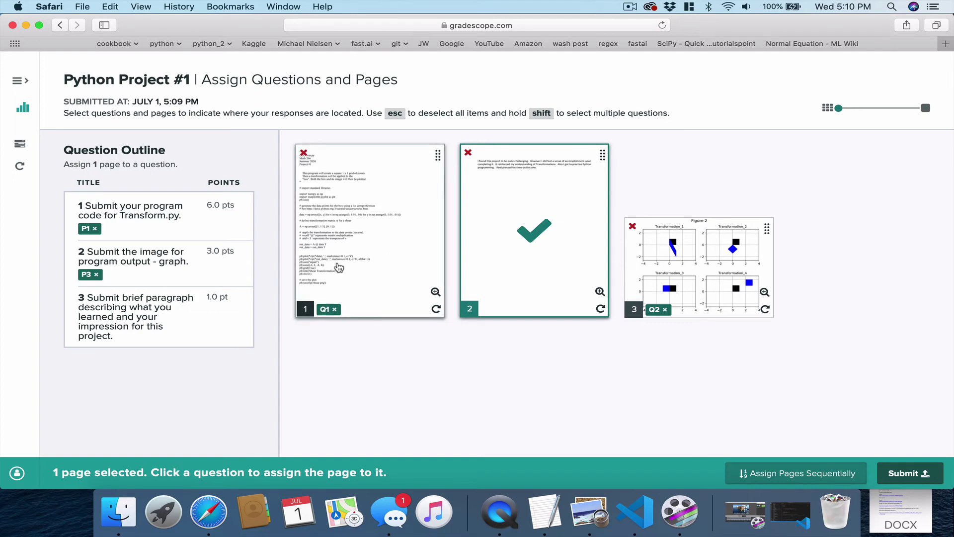
{"action": "left_click", "coordinate": [181, 327]}
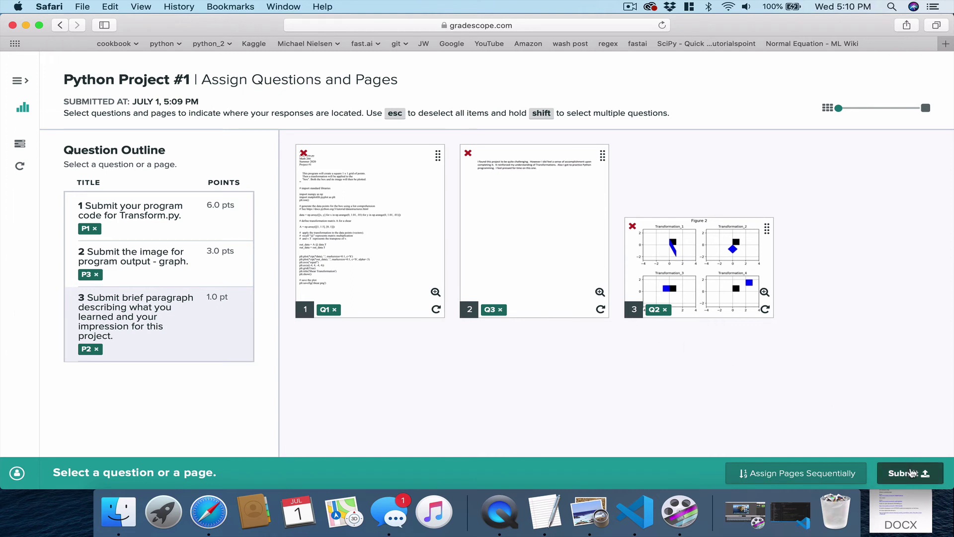
Submit the assignment with its page assignments and close the 'submitted successfully' message.
{"action": "left_click", "coordinate": [910, 472]}
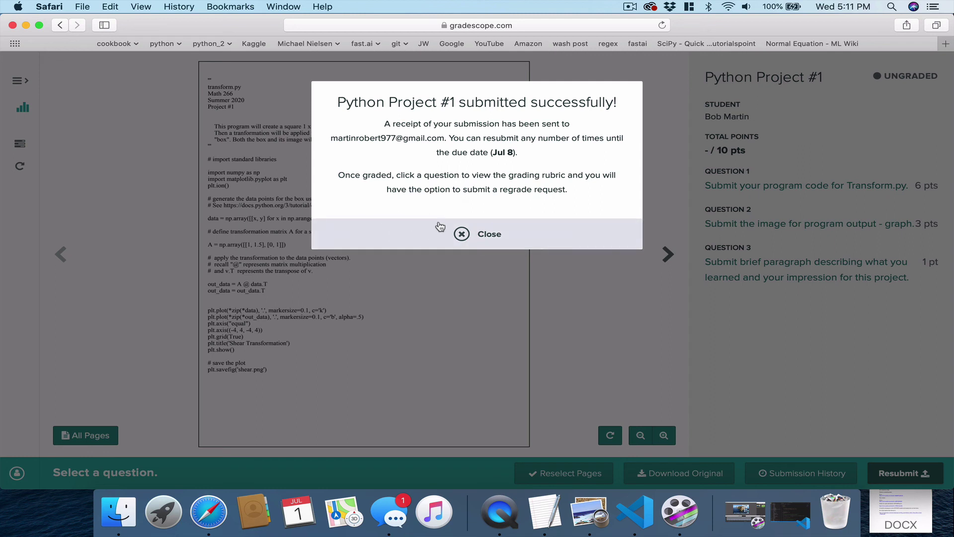
{"action": "left_click", "coordinate": [465, 237]}
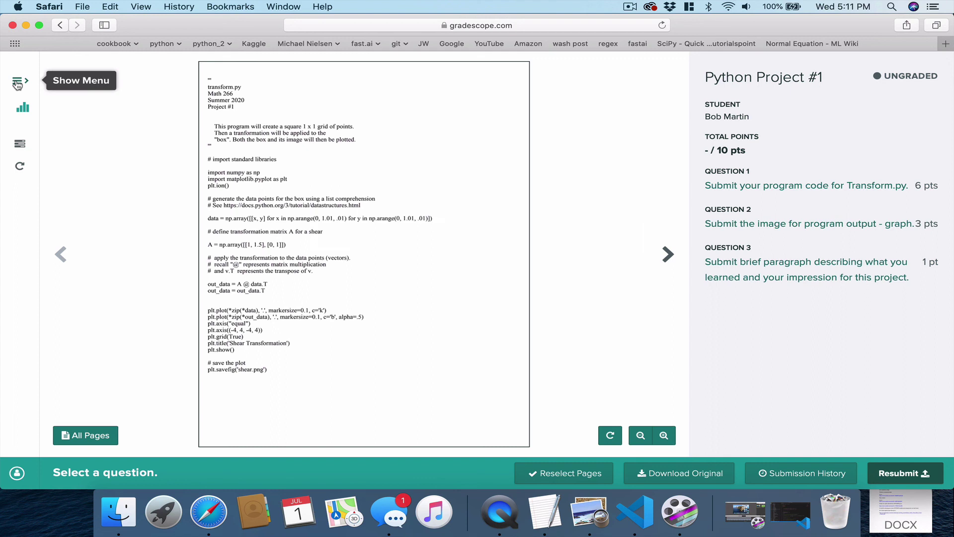
Return to the course list and log out through the Account menu.
{"action": "left_click", "coordinate": [23, 115]}
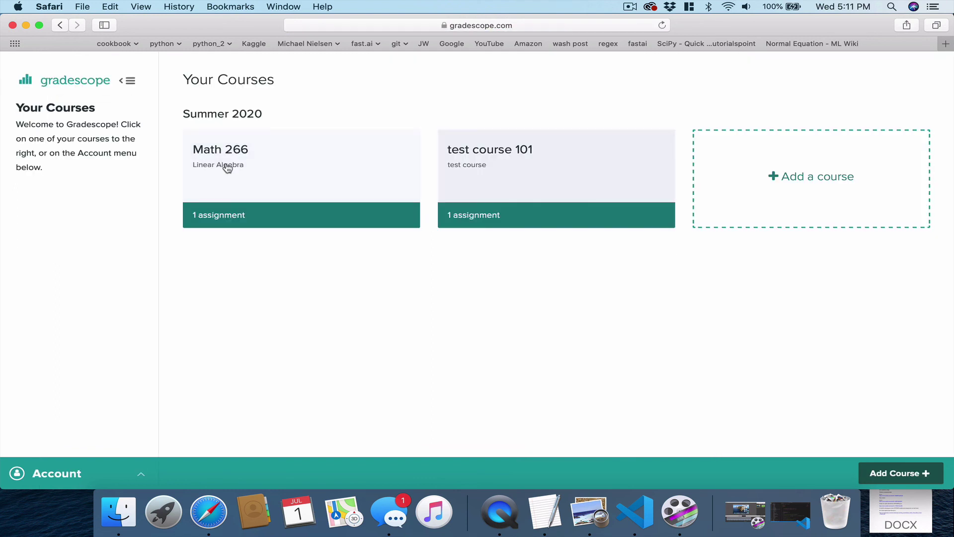
{"action": "left_click", "coordinate": [22, 475]}
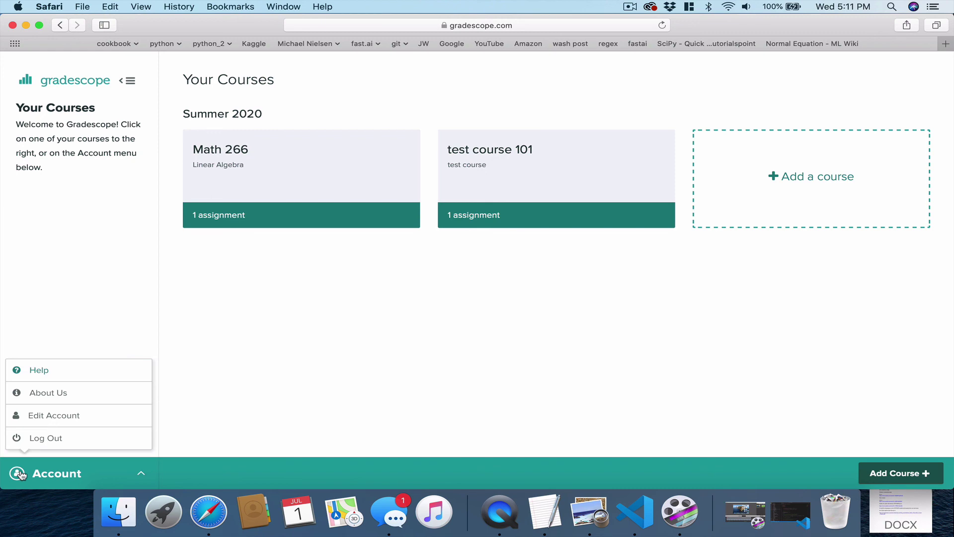
{"action": "left_click", "coordinate": [46, 438]}
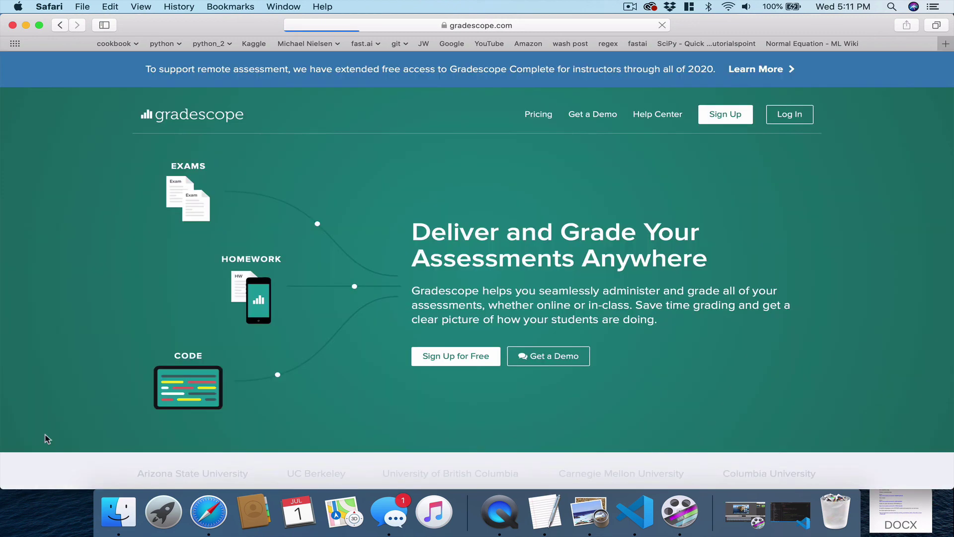